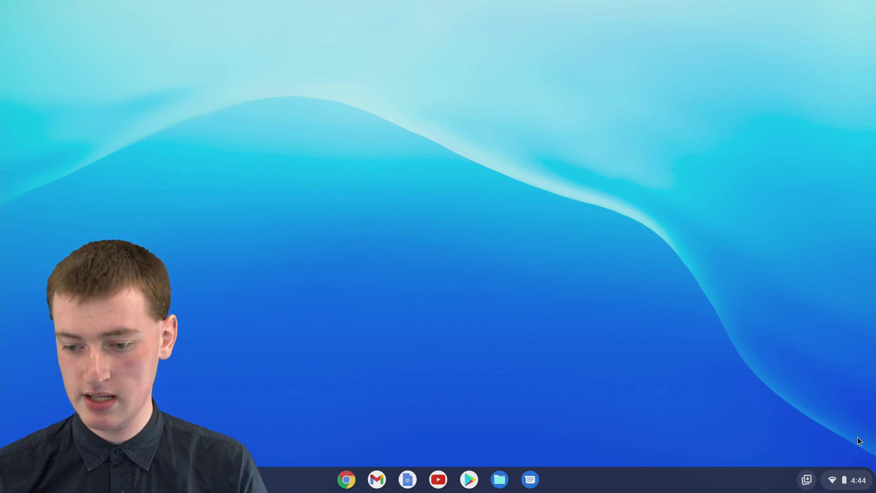
Step: Open the Settings app from the Quick Settings panel in the shelf
{"action": "left_click", "coordinate": [853, 481]}
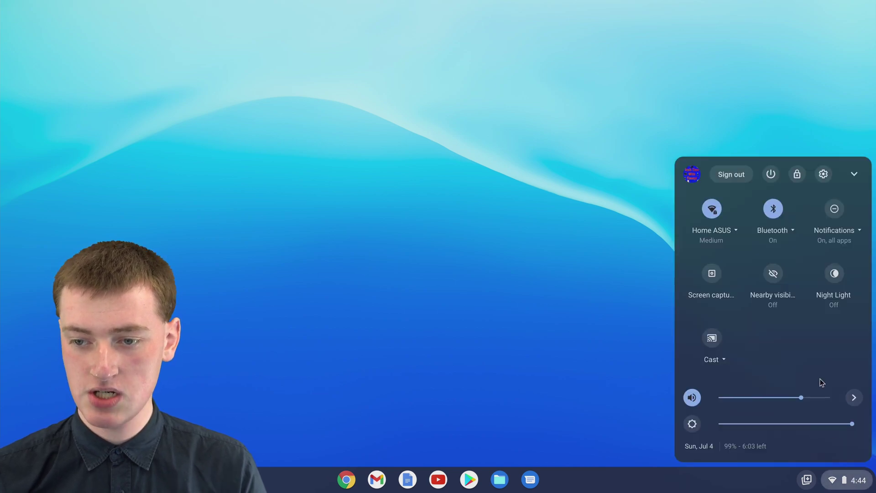
{"action": "left_click", "coordinate": [823, 175]}
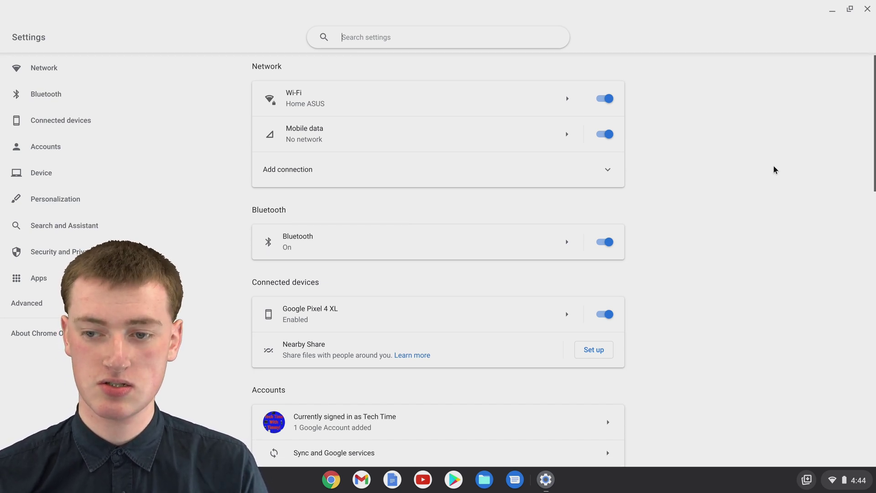
{"action": "scroll", "coordinate": [773, 166], "scroll_direction": "down", "scroll_amount": 5}
{"action": "scroll", "coordinate": [775, 161], "scroll_direction": "down", "scroll_amount": 5}
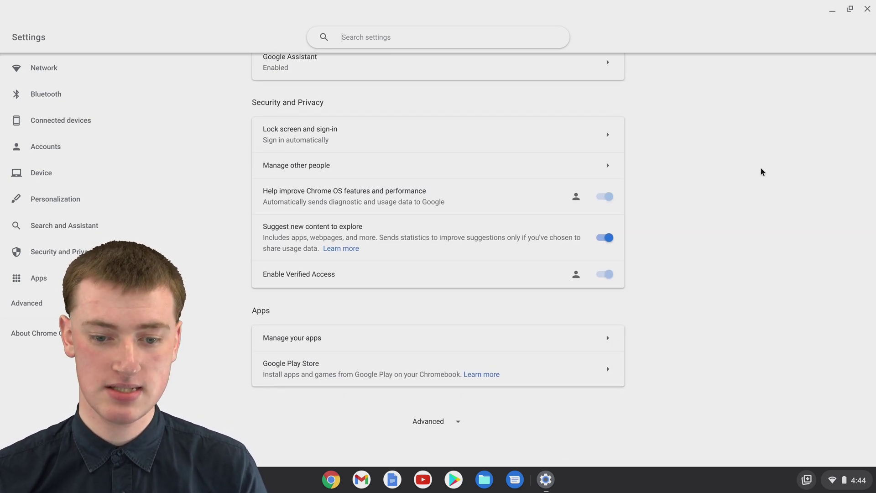
Step: Expand Advanced in Settings to reveal the Accessibility section
{"action": "left_click", "coordinate": [435, 424]}
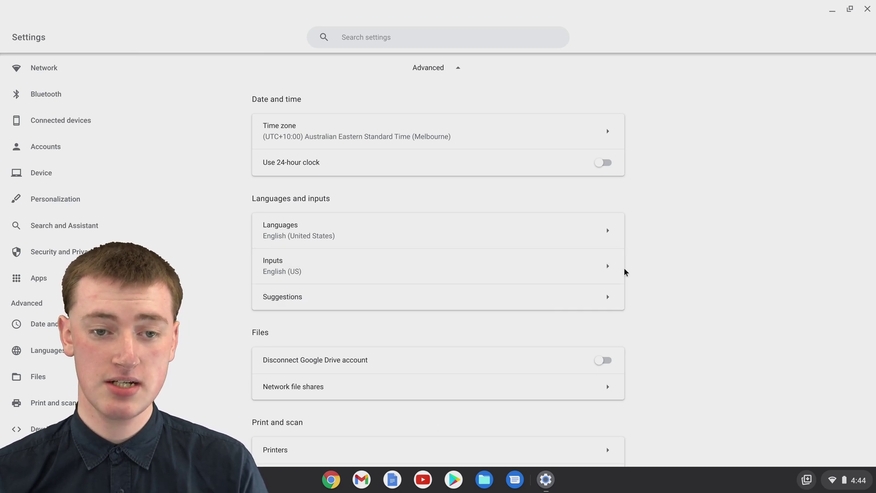
{"action": "scroll", "coordinate": [640, 258], "scroll_direction": "down", "scroll_amount": 1}
{"action": "scroll", "coordinate": [641, 257], "scroll_direction": "down", "scroll_amount": 2}
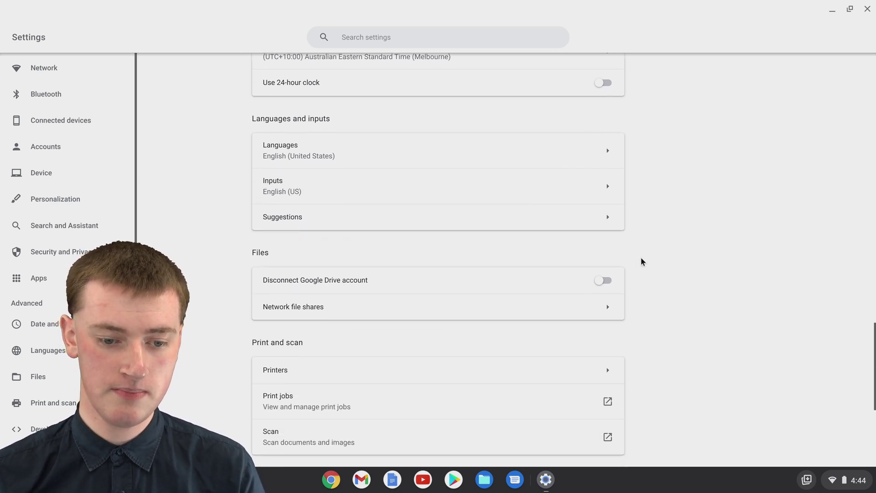
{"action": "scroll", "coordinate": [640, 258], "scroll_direction": "down", "scroll_amount": 3}
{"action": "scroll", "coordinate": [641, 257], "scroll_direction": "down", "scroll_amount": 1}
{"action": "scroll", "coordinate": [640, 257], "scroll_direction": "down", "scroll_amount": 2}
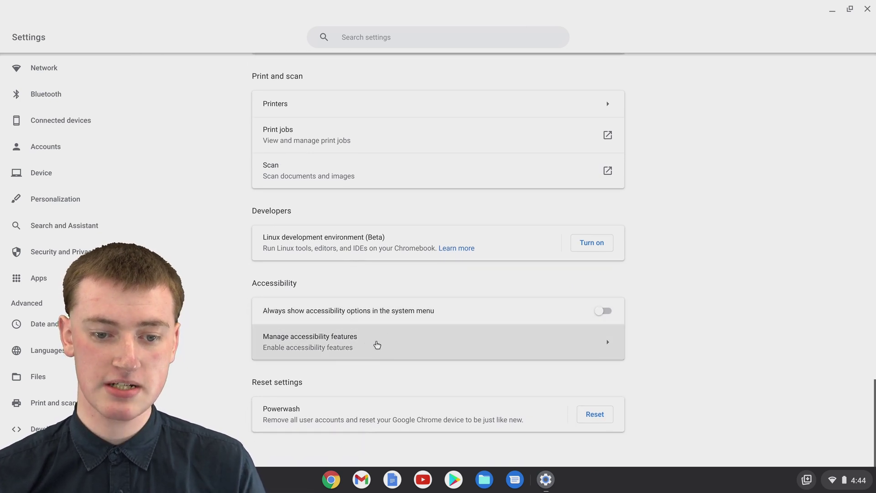
Step: Open Manage accessibility features from the Accessibility section
{"action": "left_click", "coordinate": [376, 345]}
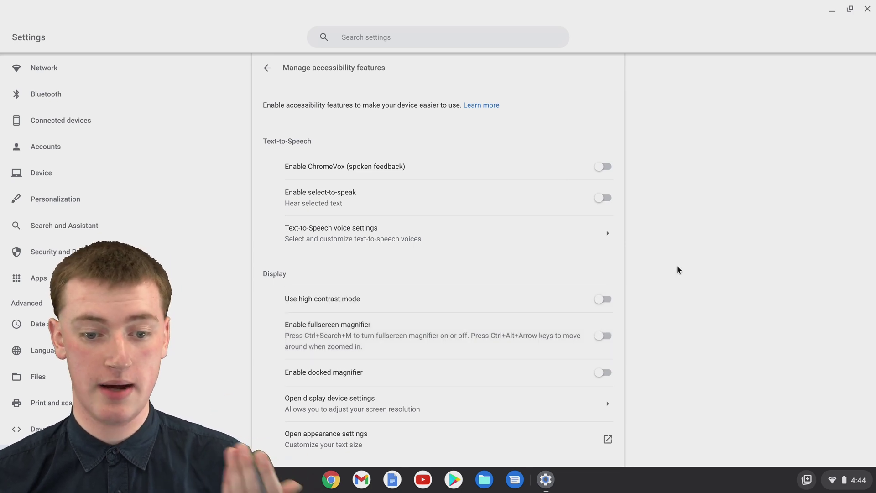
{"action": "scroll", "coordinate": [691, 246], "scroll_direction": "down", "scroll_amount": 1}
{"action": "scroll", "coordinate": [690, 244], "scroll_direction": "down", "scroll_amount": 1}
{"action": "scroll", "coordinate": [690, 244], "scroll_direction": "down", "scroll_amount": 2}
{"action": "scroll", "coordinate": [690, 245], "scroll_direction": "down", "scroll_amount": 2}
{"action": "scroll", "coordinate": [690, 245], "scroll_direction": "down", "scroll_amount": 2}
{"action": "scroll", "coordinate": [690, 245], "scroll_direction": "down", "scroll_amount": 1}
{"action": "scroll", "coordinate": [692, 244], "scroll_direction": "down", "scroll_amount": 1}
{"action": "scroll", "coordinate": [692, 237], "scroll_direction": "down", "scroll_amount": 1}
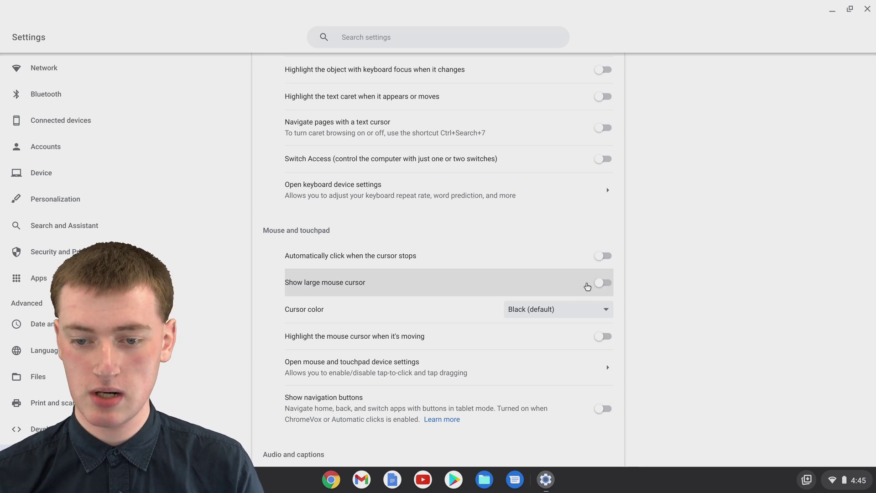
Step: Switch on the Show large mouse cursor toggle
{"action": "left_click", "coordinate": [598, 284]}
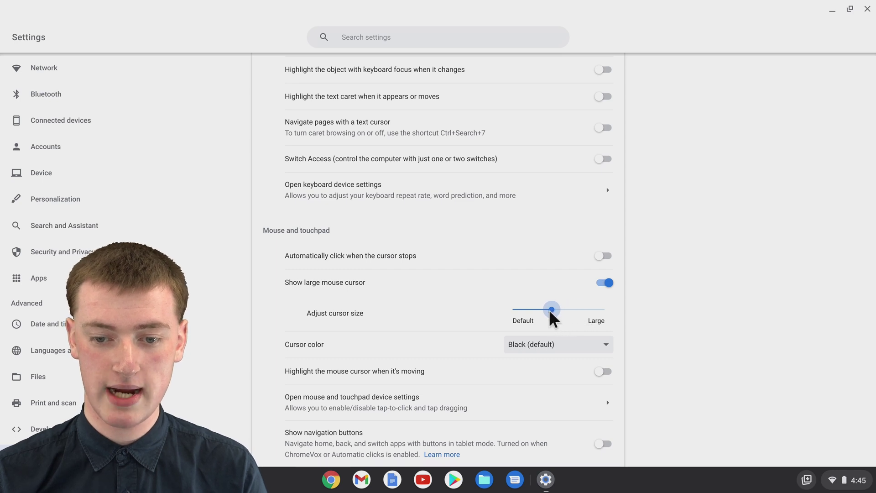
Step: Drag the Adjust cursor size slider to about halfway between Default and Large
{"action": "left_click_drag", "start_coordinate": [558, 318], "coordinate": [553, 319]}
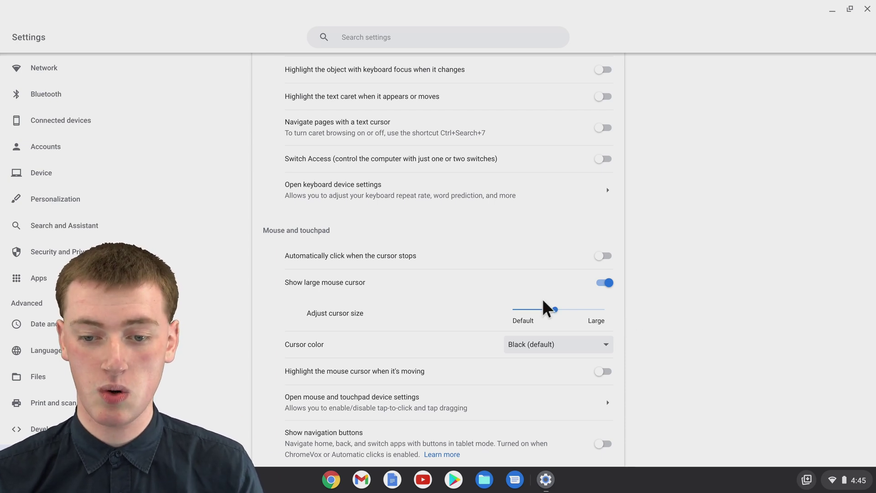
{"action": "left_click_drag", "start_coordinate": [550, 309], "coordinate": [540, 309]}
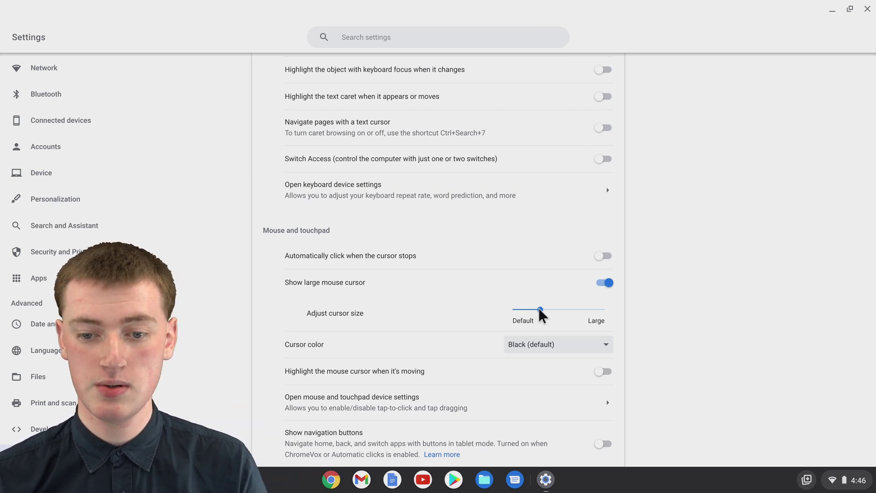
{"action": "left_click_drag", "start_coordinate": [539, 310], "coordinate": [559, 317]}
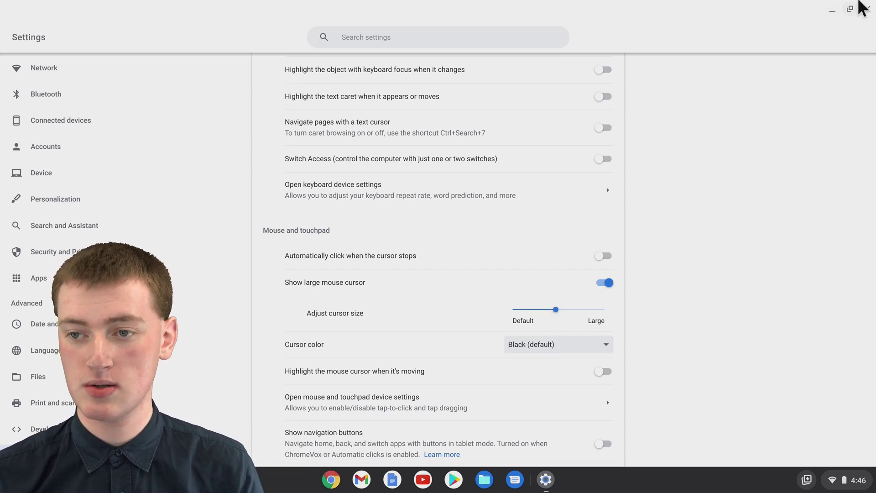
Step: Close the Settings window, keeping the large cursor enabled
{"action": "left_click", "coordinate": [867, 10]}
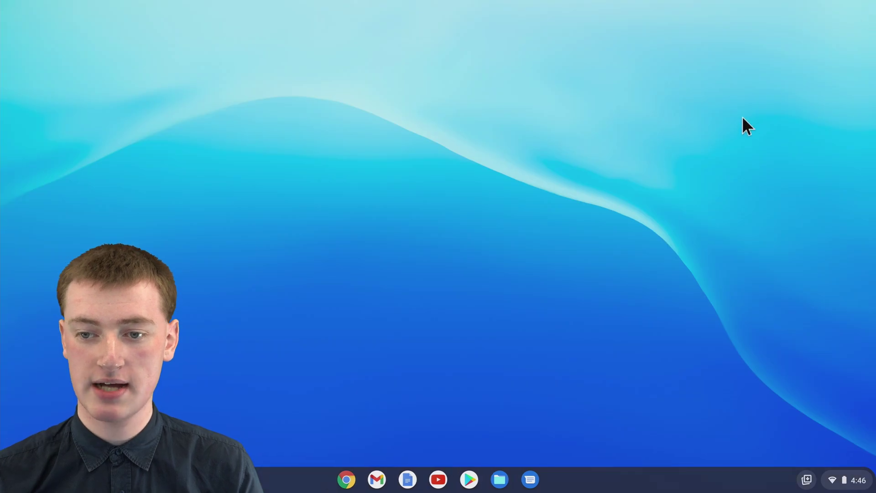